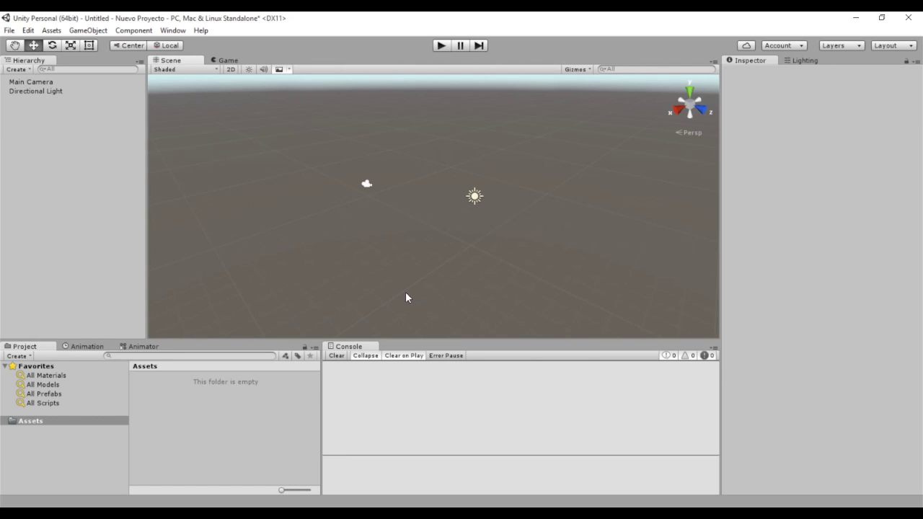
Add a Cube to the scene via GameObject > 3D Object > Cube
{"action": "left_click", "coordinate": [99, 32]}
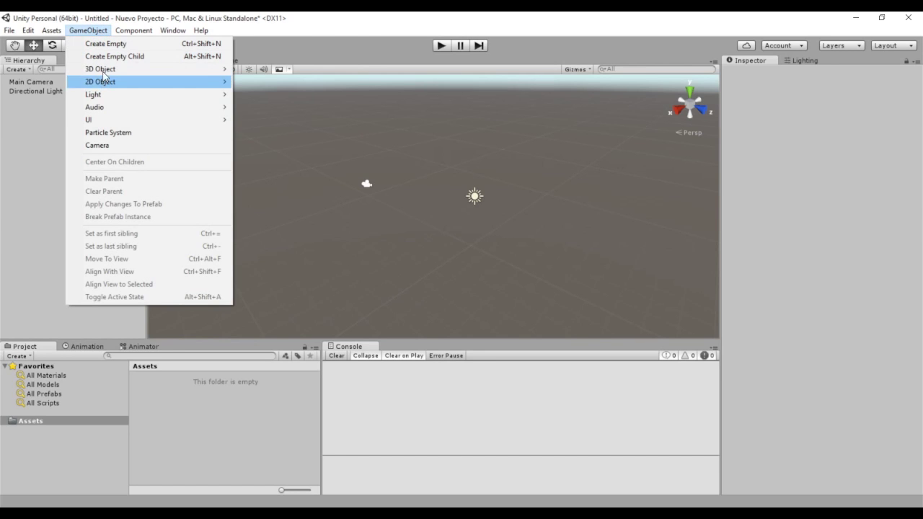
{"action": "mouse_move", "coordinate": [105, 75]}
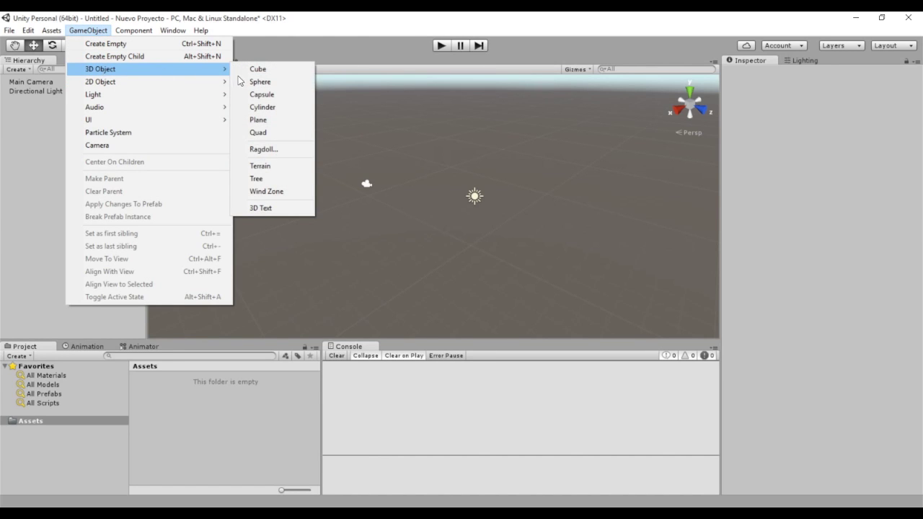
{"action": "left_click", "coordinate": [246, 69]}
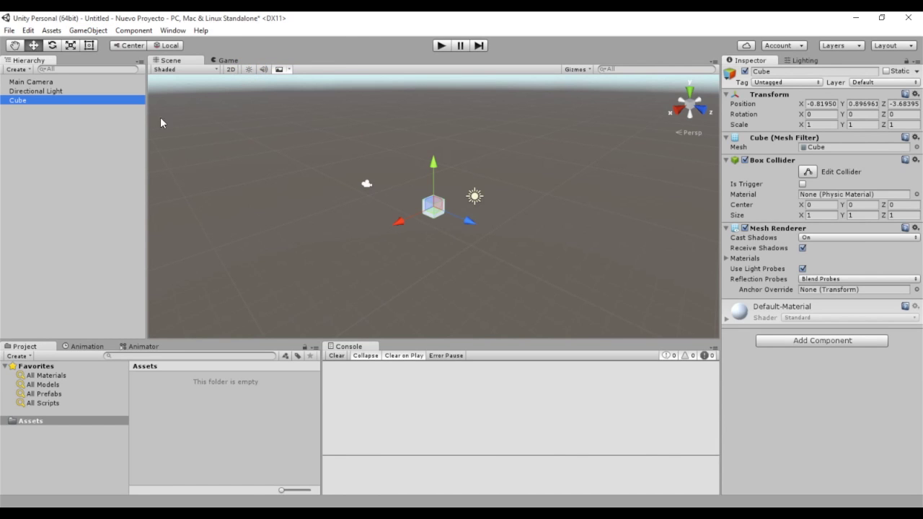
{"action": "right_click", "coordinate": [33, 105]}
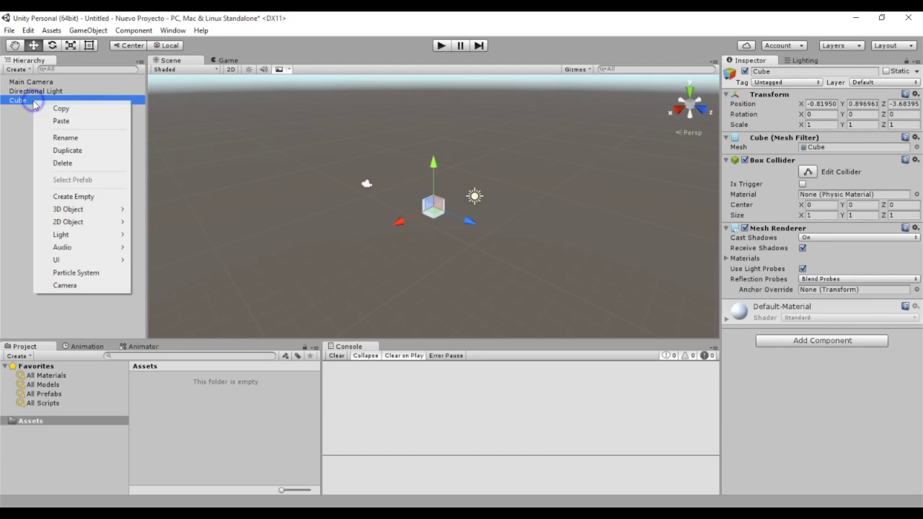
Duplicate the Cube twice in the Hierarchy, producing Cube (1) and Cube (2)
{"action": "left_click", "coordinate": [91, 151]}
{"action": "right_click", "coordinate": [100, 82]}
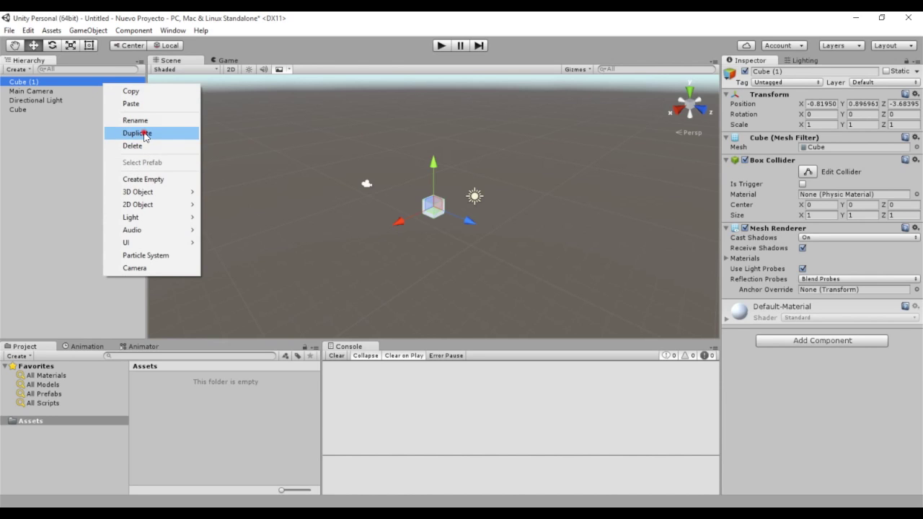
{"action": "left_click", "coordinate": [141, 133]}
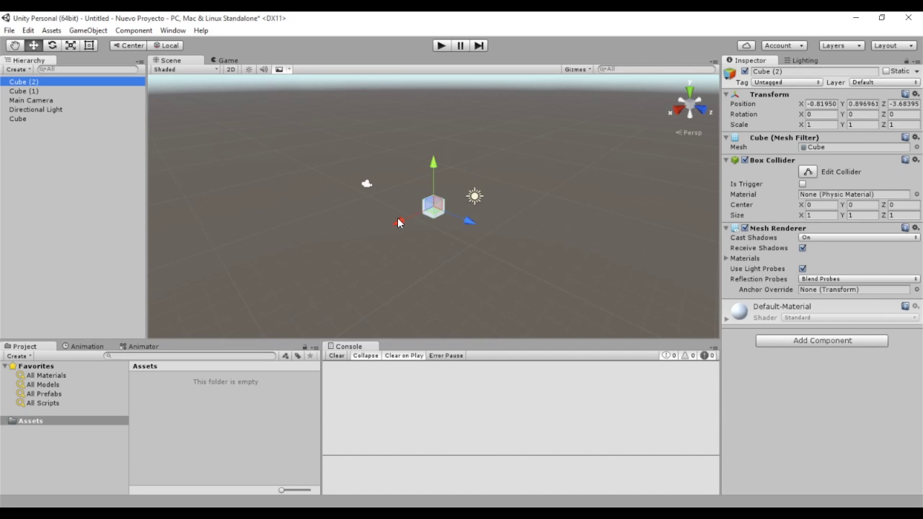
Drag Cube (2) to X -25.65 and Cube (1) to Z -25.22, then frame Cube (1)
{"action": "left_click_drag", "start_coordinate": [403, 223], "coordinate": [605, 164]}
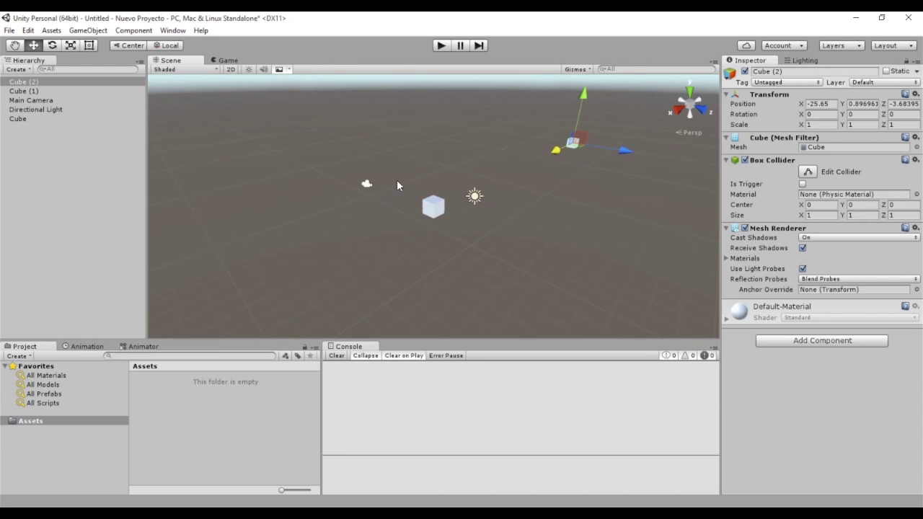
{"action": "left_click", "coordinate": [440, 210]}
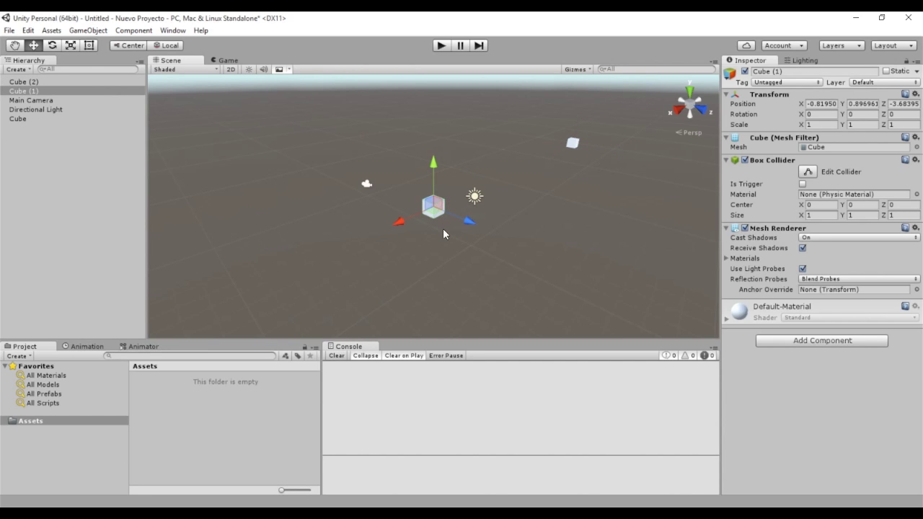
{"action": "left_click_drag", "start_coordinate": [468, 223], "coordinate": [235, 139]}
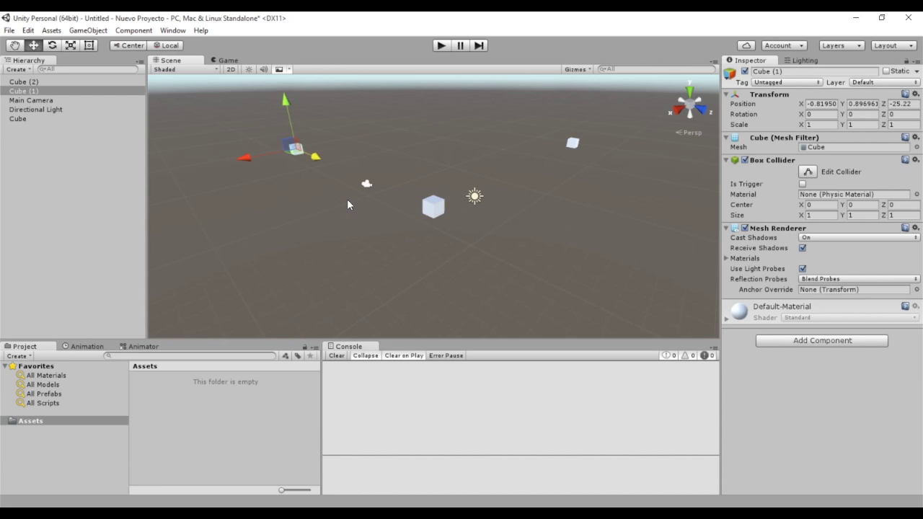
{"action": "key", "text": "f"}
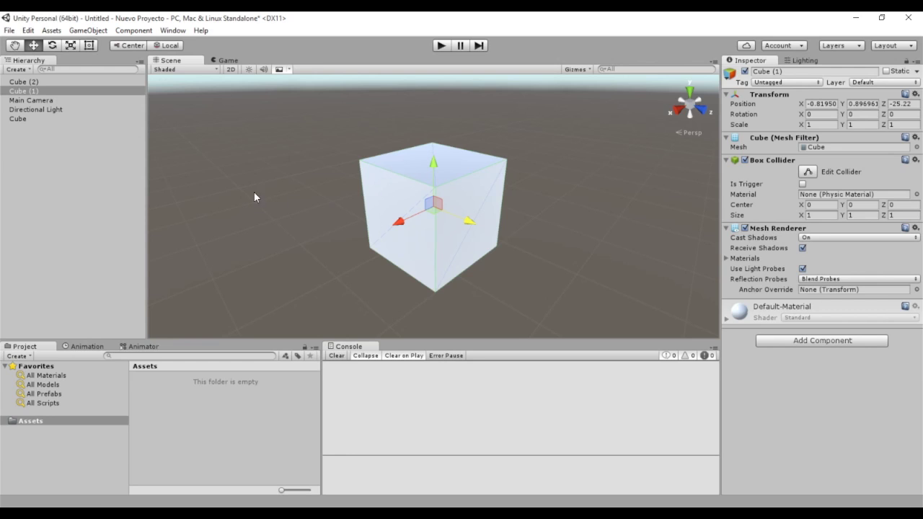
Frame Cube (2) in the scene view, then centre the view on the original Cube
{"action": "left_click", "coordinate": [32, 83]}
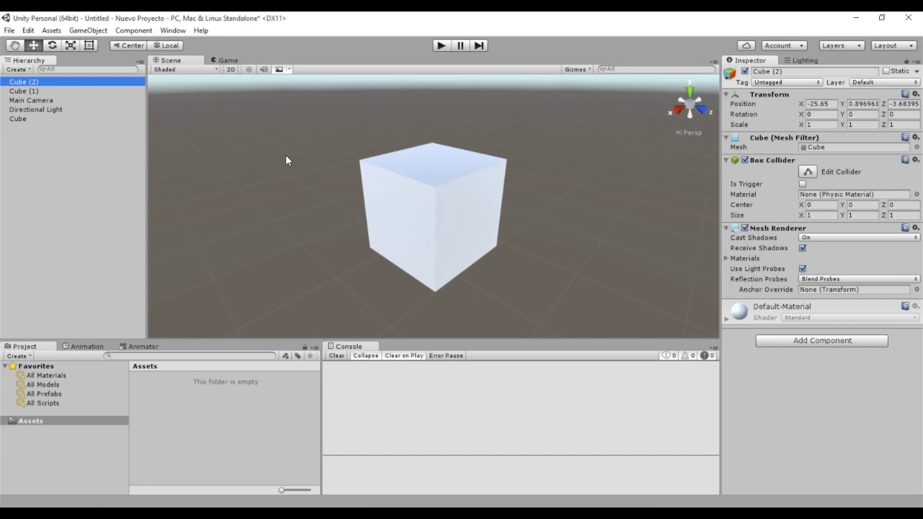
{"action": "key", "text": "f"}
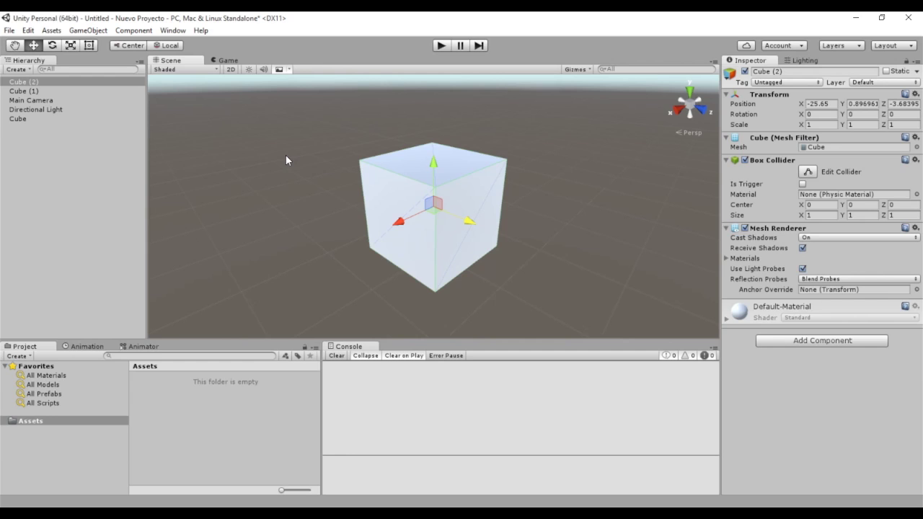
{"action": "left_click", "coordinate": [30, 119]}
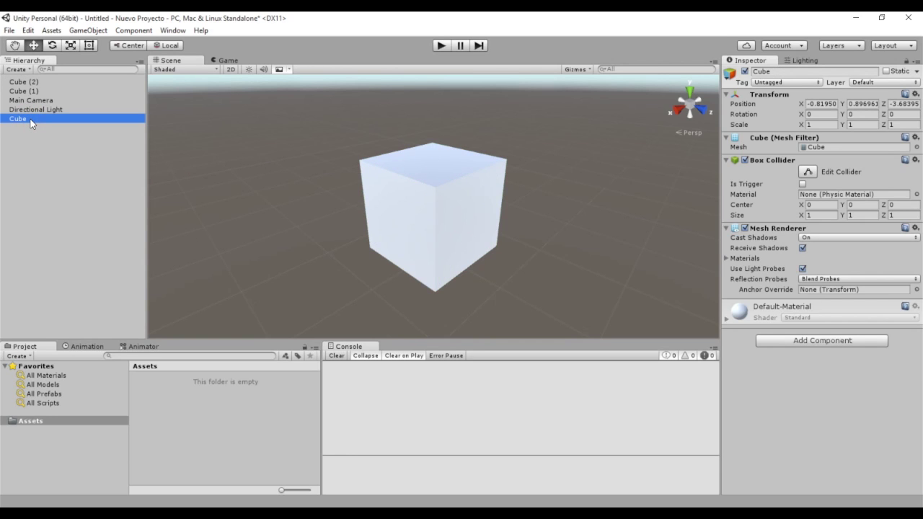
{"action": "double_click", "coordinate": [30, 119]}
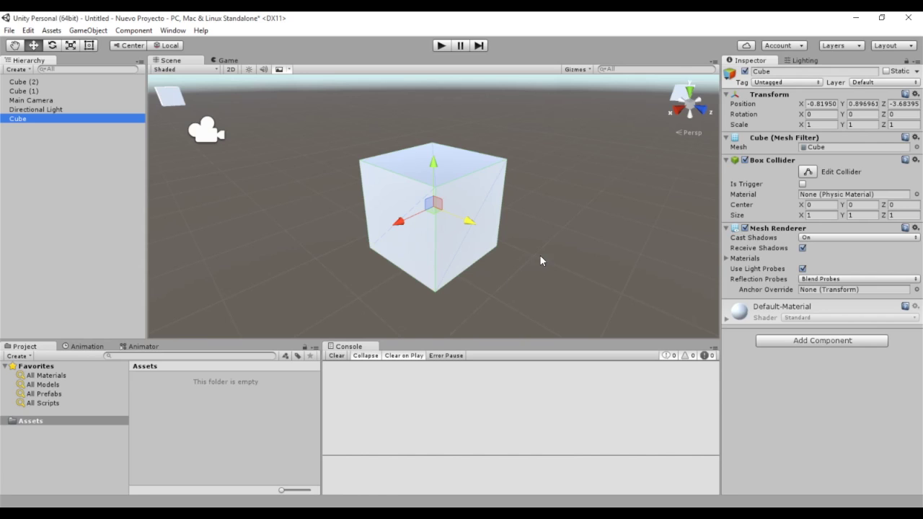
{"action": "key", "text": "alt"}
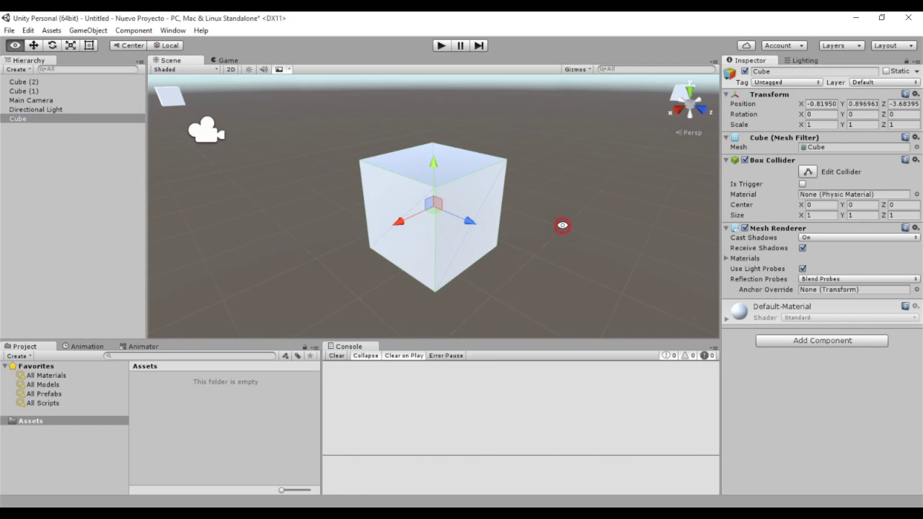
Orbit the scene view around the original Cube to see it from new angles
{"action": "mouse_move", "coordinate": [563, 212]}
{"action": "left_mouse_down", "text": "alt"}
{"action": "mouse_move", "coordinate": [570, 183]}
{"action": "mouse_move", "coordinate": [309, 219]}
{"action": "mouse_move", "coordinate": [699, 235]}
{"action": "mouse_move", "coordinate": [913, 203]}
{"action": "mouse_move", "coordinate": [910, 192]}
{"action": "left_mouse_up", "text": "alt"}
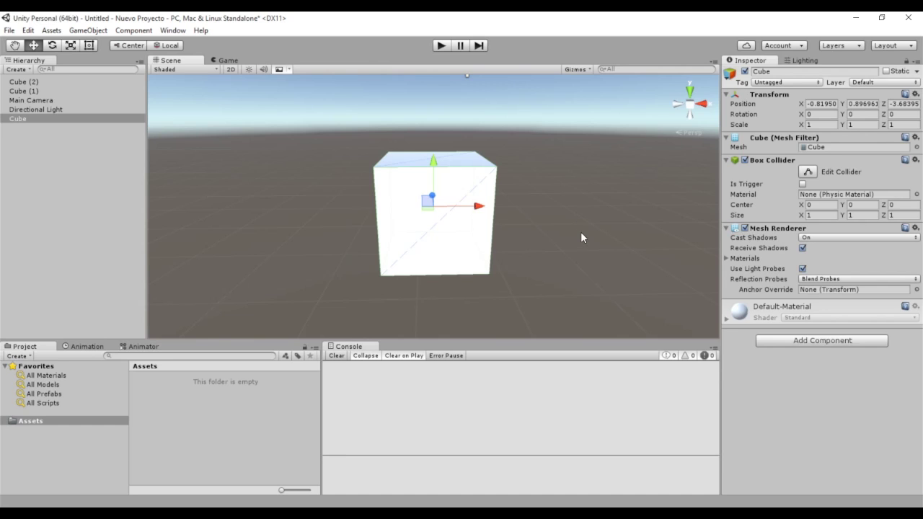
{"action": "key", "text": "alt"}
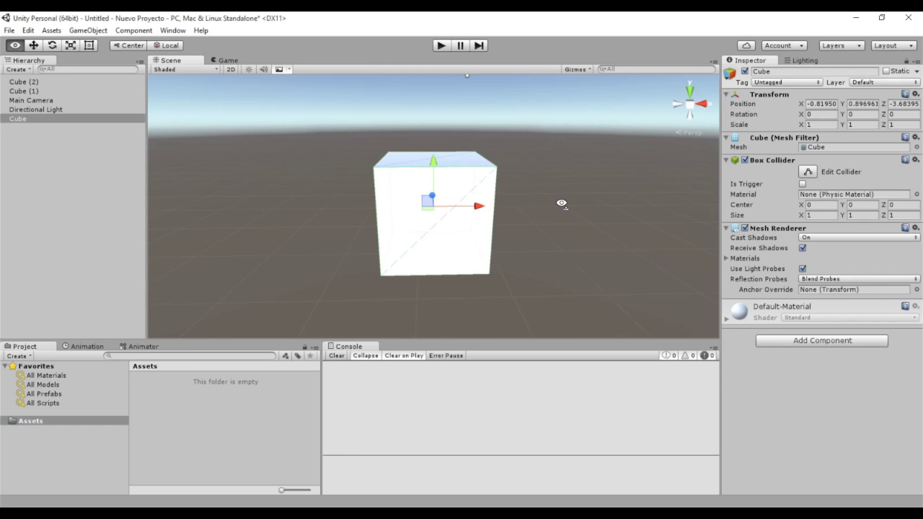
{"action": "left_click_drag", "start_coordinate": [562, 204], "coordinate": [563, 206], "text": "alt"}
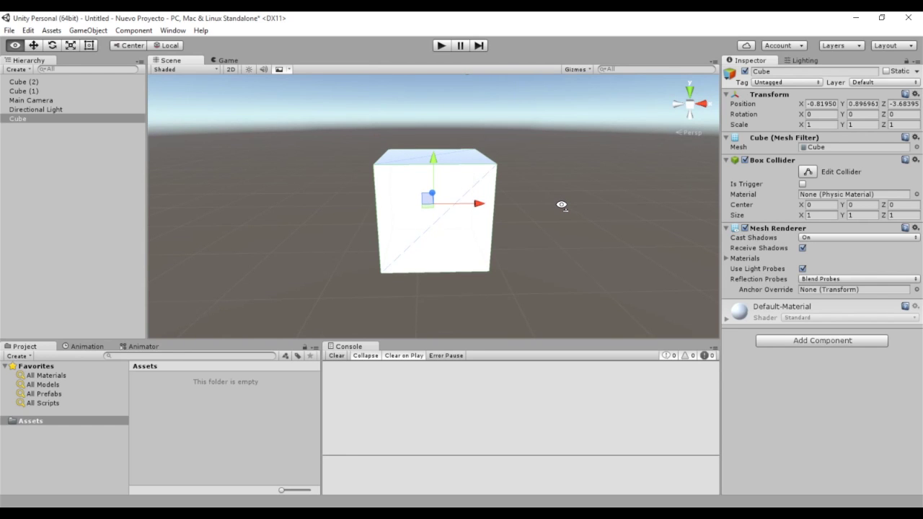
{"action": "mouse_move", "coordinate": [562, 205]}
{"action": "left_mouse_down", "text": "alt"}
{"action": "mouse_move", "coordinate": [550, 214]}
{"action": "mouse_move", "coordinate": [534, 204]}
{"action": "mouse_move", "coordinate": [583, 196]}
{"action": "mouse_move", "coordinate": [545, 210]}
{"action": "mouse_move", "coordinate": [587, 192]}
{"action": "mouse_move", "coordinate": [598, 221]}
{"action": "mouse_move", "coordinate": [546, 195]}
{"action": "mouse_move", "coordinate": [651, 185]}
{"action": "mouse_move", "coordinate": [313, 185]}
{"action": "mouse_move", "coordinate": [700, 204]}
{"action": "mouse_move", "coordinate": [39, 204]}
{"action": "mouse_move", "coordinate": [253, 190]}
{"action": "mouse_move", "coordinate": [235, 137]}
{"action": "mouse_move", "coordinate": [259, 160]}
{"action": "mouse_move", "coordinate": [373, 175]}
{"action": "mouse_move", "coordinate": [659, 177]}
{"action": "mouse_move", "coordinate": [590, 169]}
{"action": "mouse_move", "coordinate": [319, 175]}
{"action": "mouse_move", "coordinate": [410, 190]}
{"action": "mouse_move", "coordinate": [666, 200]}
{"action": "mouse_move", "coordinate": [733, 272]}
{"action": "mouse_move", "coordinate": [735, 249]}
{"action": "mouse_move", "coordinate": [603, 226]}
{"action": "mouse_move", "coordinate": [546, 231]}
{"action": "left_mouse_up", "text": "alt"}
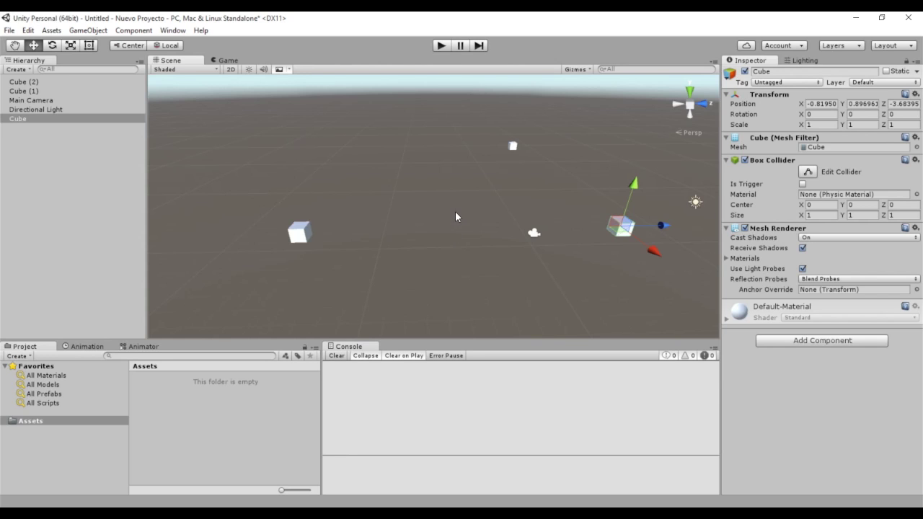
{"action": "scroll", "coordinate": [469, 202], "scroll_direction": "down", "scroll_amount": 2}
{"action": "scroll", "coordinate": [474, 217], "scroll_direction": "down", "scroll_amount": 2}
{"action": "scroll", "coordinate": [473, 214], "scroll_direction": "down", "scroll_amount": 3}
{"action": "scroll", "coordinate": [474, 214], "scroll_direction": "down", "scroll_amount": 1}
{"action": "scroll", "coordinate": [474, 214], "scroll_direction": "up", "scroll_amount": 2}
{"action": "scroll", "coordinate": [474, 212], "scroll_direction": "up", "scroll_amount": 3}
{"action": "scroll", "coordinate": [473, 214], "scroll_direction": "up", "scroll_amount": 2}
{"action": "scroll", "coordinate": [473, 219], "scroll_direction": "up", "scroll_amount": 2}
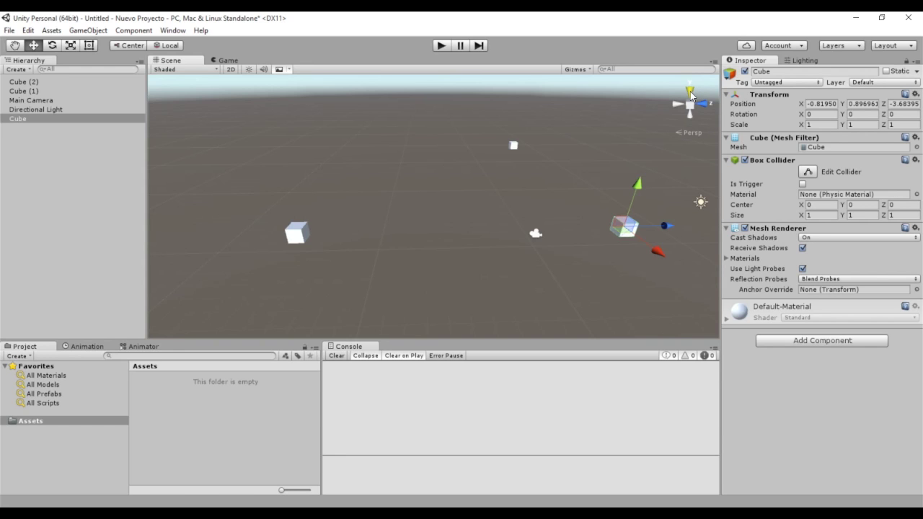
Switch to the top view and pan and zoom to show the cubes
{"action": "left_click", "coordinate": [691, 94]}
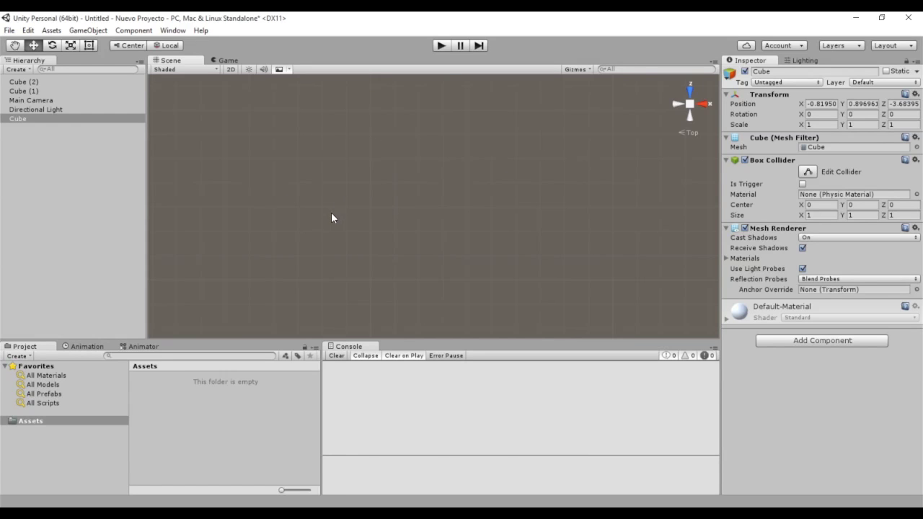
{"action": "key", "text": "q"}
{"action": "key", "text": "w"}
{"action": "scroll", "coordinate": [363, 183], "scroll_direction": "down", "scroll_amount": 5}
{"action": "mouse_move", "coordinate": [365, 203]}
{"action": "middle_mouse_down"}
{"action": "mouse_move", "coordinate": [571, 210]}
{"action": "mouse_move", "coordinate": [473, 235]}
{"action": "middle_mouse_up"}
{"action": "scroll", "coordinate": [571, 210], "scroll_direction": "down", "scroll_amount": 2}
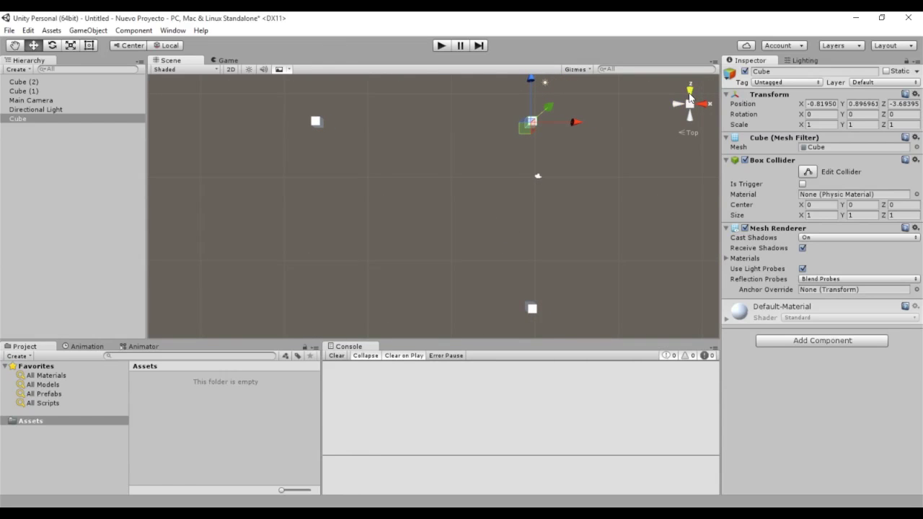
View the cubes from the right side and then the front, recentring each view
{"action": "left_click", "coordinate": [707, 108]}
{"action": "mouse_move", "coordinate": [519, 235]}
{"action": "middle_mouse_down"}
{"action": "mouse_move", "coordinate": [523, 184]}
{"action": "mouse_move", "coordinate": [504, 173]}
{"action": "middle_mouse_up"}
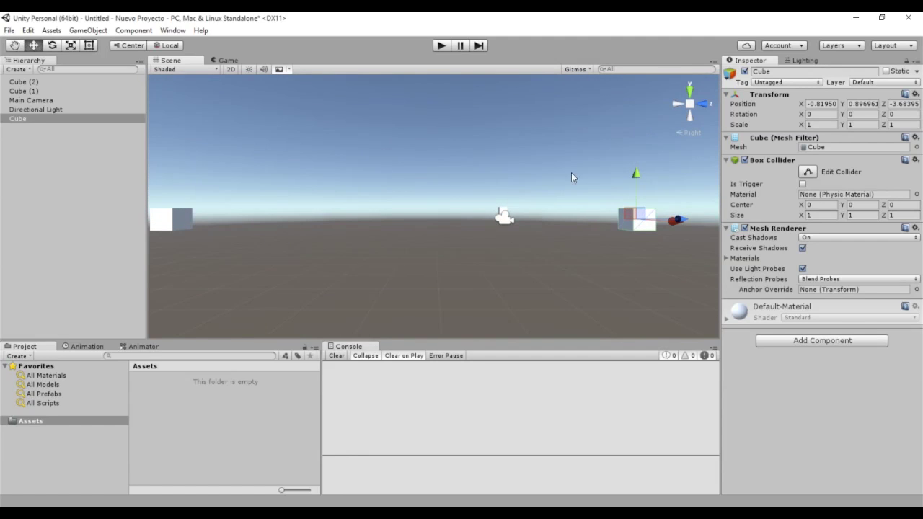
{"action": "left_click", "coordinate": [704, 105]}
{"action": "middle_click_drag", "start_coordinate": [482, 185], "coordinate": [485, 209]}
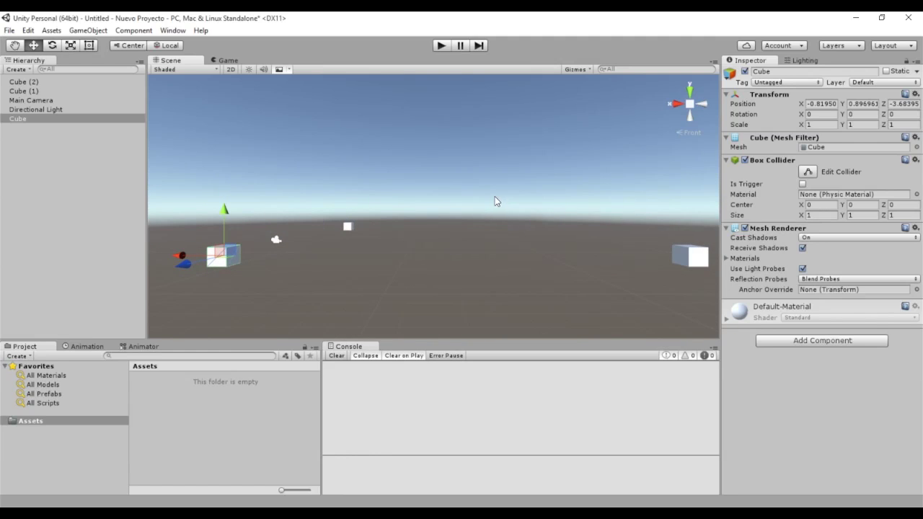
Make the front view perspective and orbit to look down on the cubes
{"action": "left_click", "coordinate": [679, 133]}
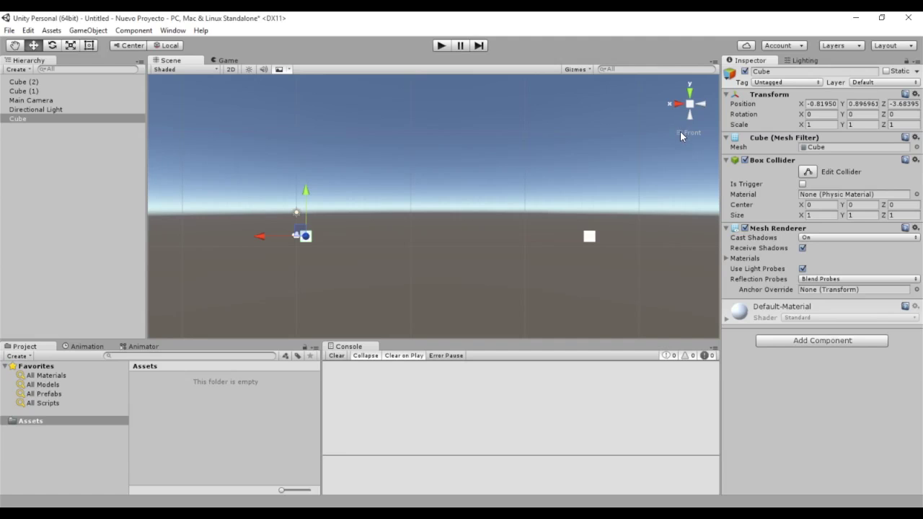
{"action": "left_click", "coordinate": [689, 106]}
{"action": "middle_click_drag", "start_coordinate": [618, 153], "coordinate": [665, 145]}
{"action": "mouse_move", "coordinate": [655, 137]}
{"action": "left_mouse_down", "text": "alt"}
{"action": "mouse_move", "coordinate": [469, 256]}
{"action": "mouse_move", "coordinate": [432, 256]}
{"action": "left_mouse_up", "text": "alt"}
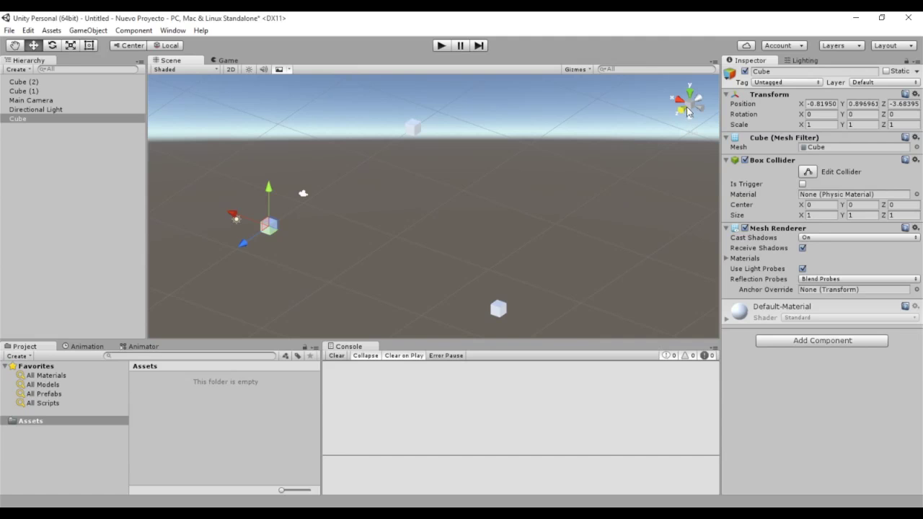
Return to a downward perspective view, pan and zoom out to show all three cubes
{"action": "left_click", "coordinate": [690, 108]}
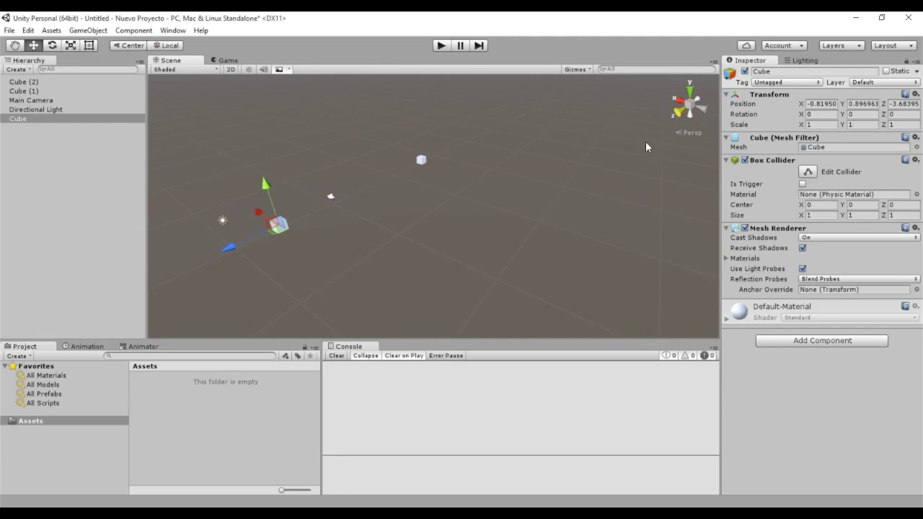
{"action": "middle_click_drag", "start_coordinate": [530, 238], "coordinate": [531, 181]}
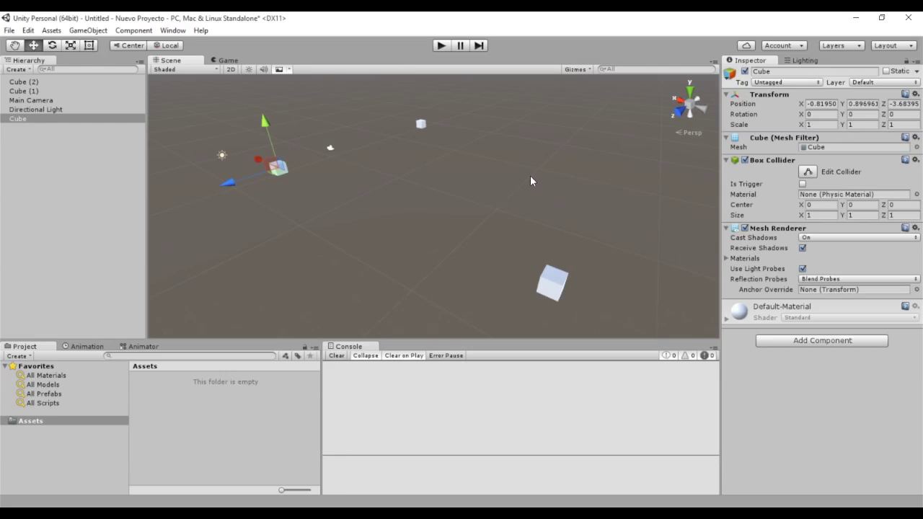
{"action": "scroll", "coordinate": [532, 179], "scroll_direction": "down", "scroll_amount": 2}
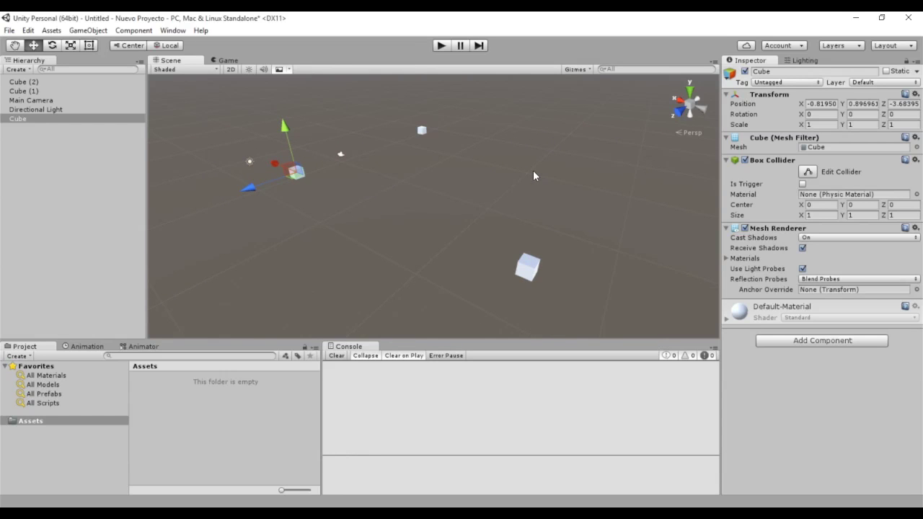